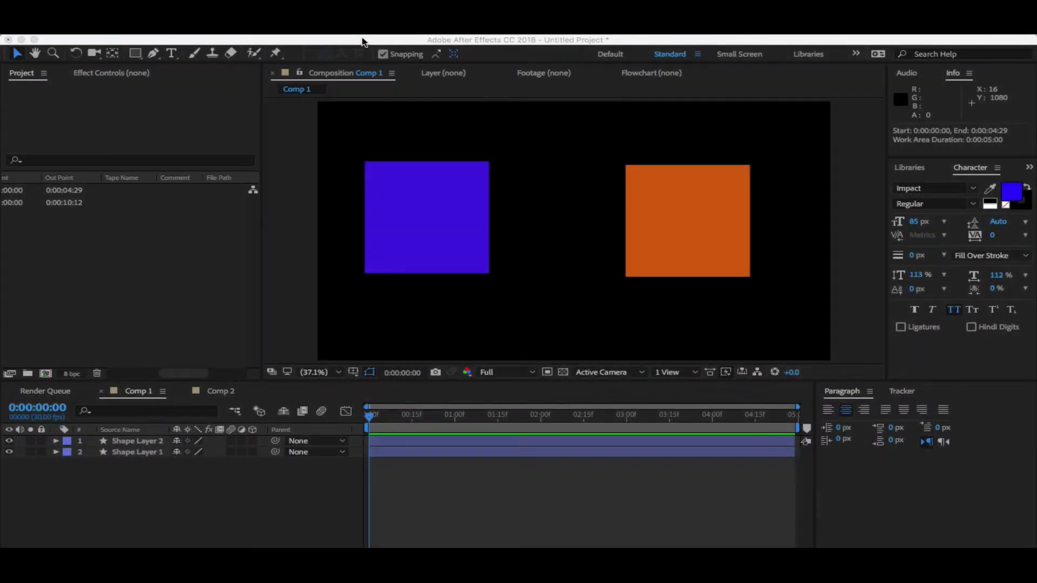
Maximize the After Effects window and select Shape Layer 2 and Shape Layer 1.
{"action": "double_click", "coordinate": [362, 41]}
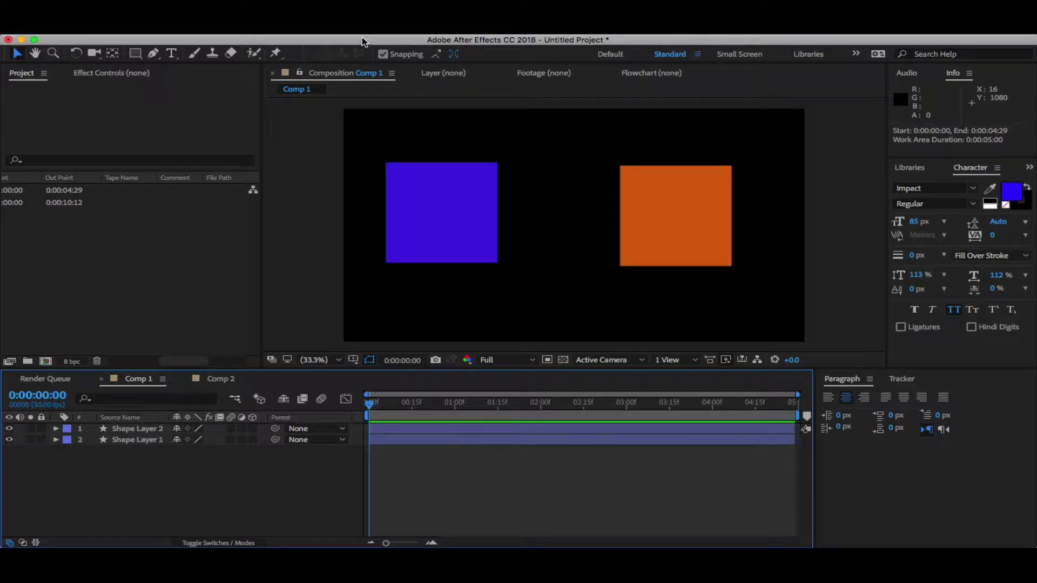
{"action": "left_click", "coordinate": [139, 428]}
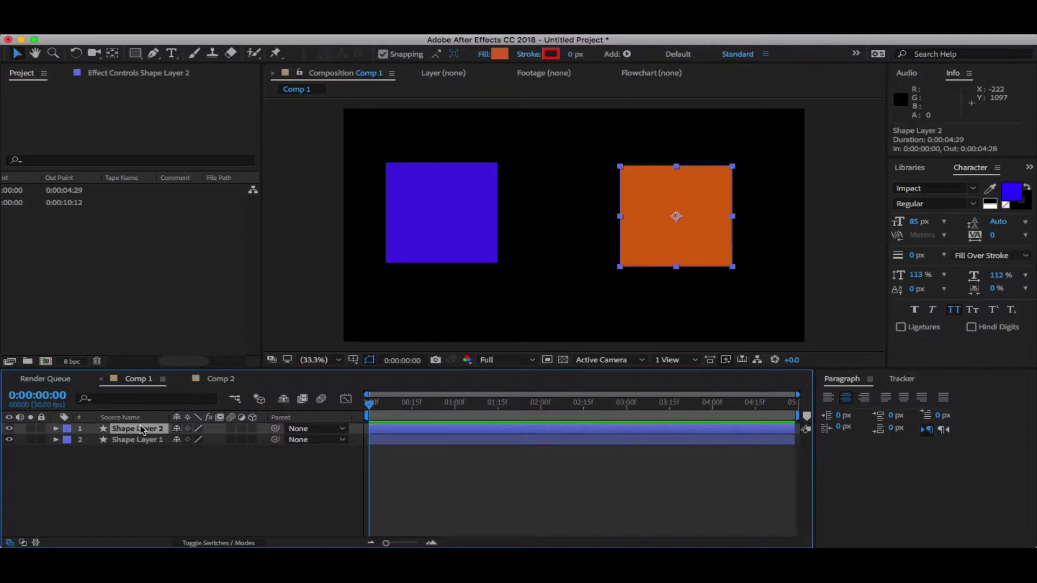
{"action": "left_click", "coordinate": [140, 440]}
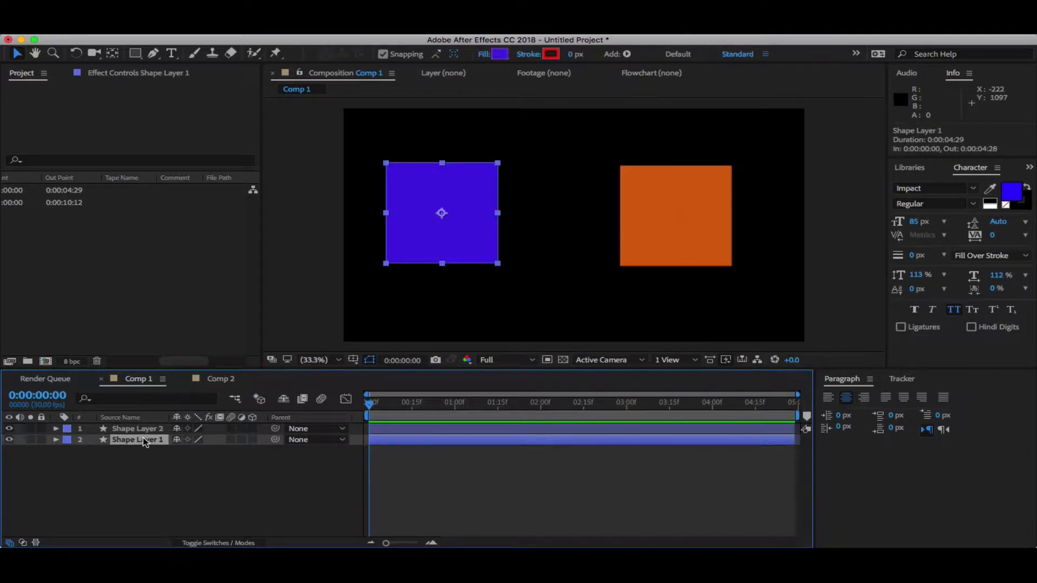
Turn on 3D for both square layers and show each layer's rotation properties with R.
{"action": "left_click", "coordinate": [252, 428]}
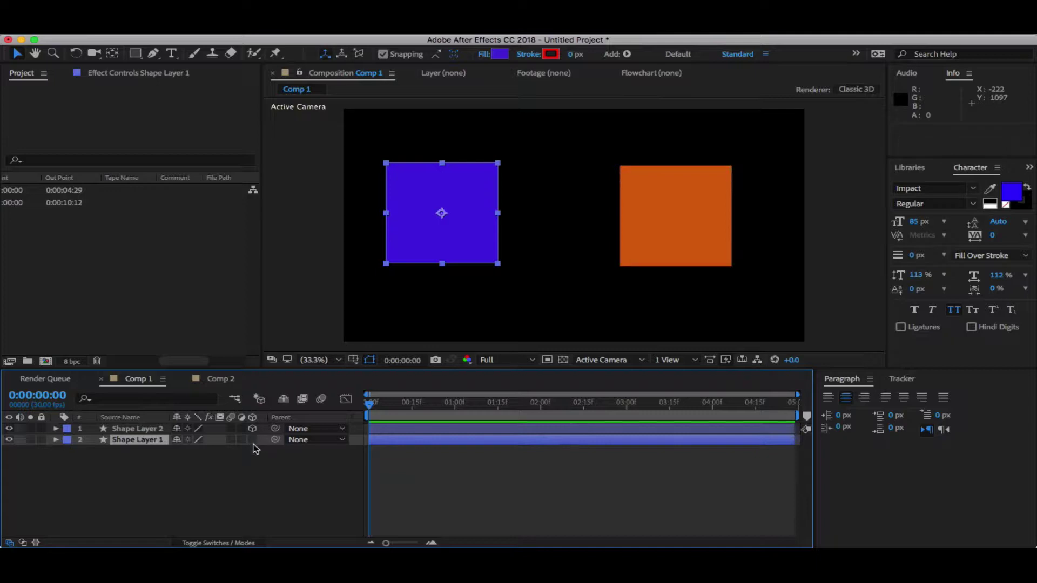
{"action": "left_click", "coordinate": [252, 439]}
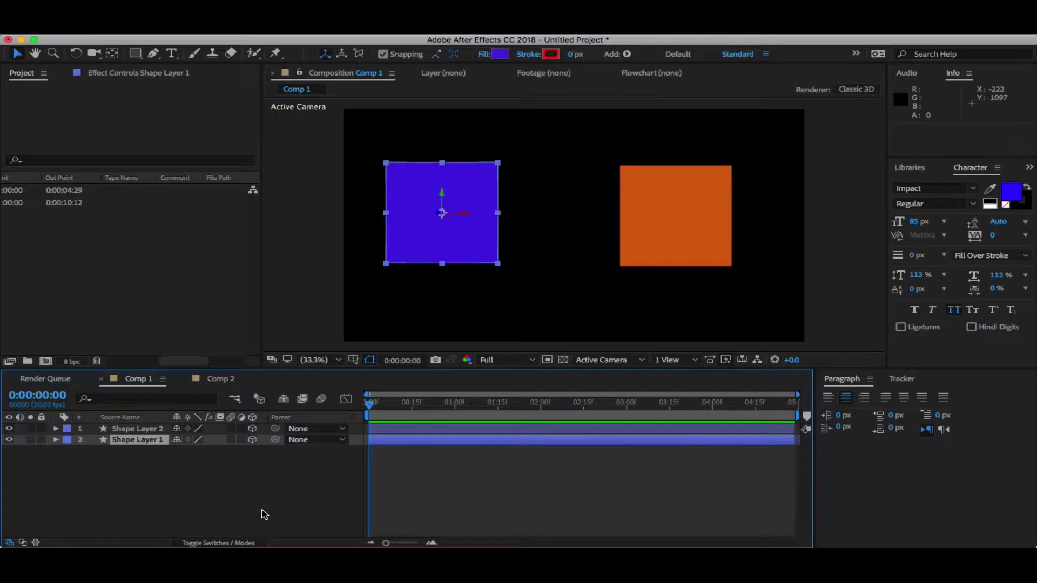
{"action": "key", "text": "r"}
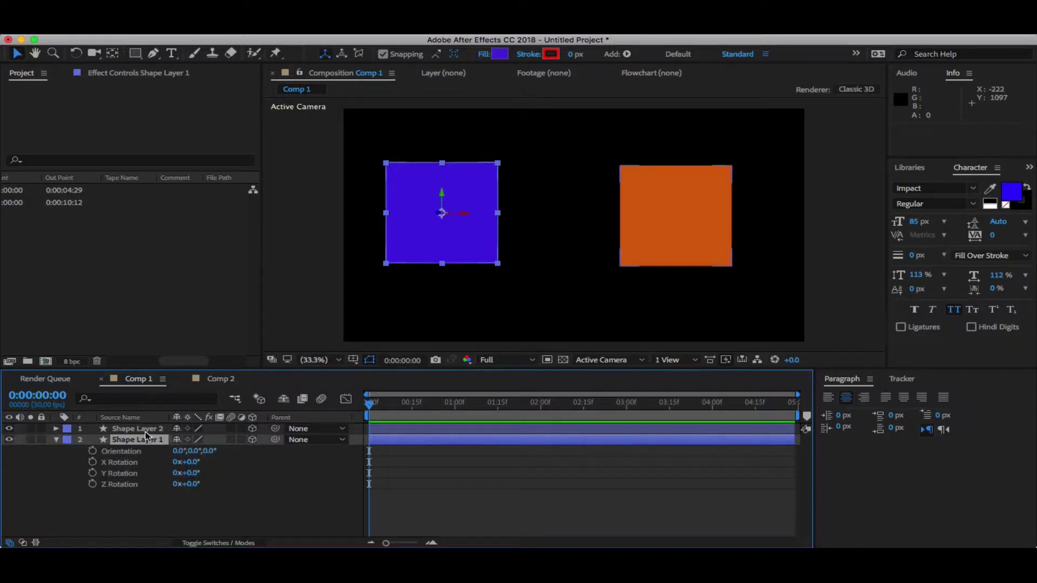
{"action": "left_click", "coordinate": [145, 432]}
{"action": "key", "text": "r"}
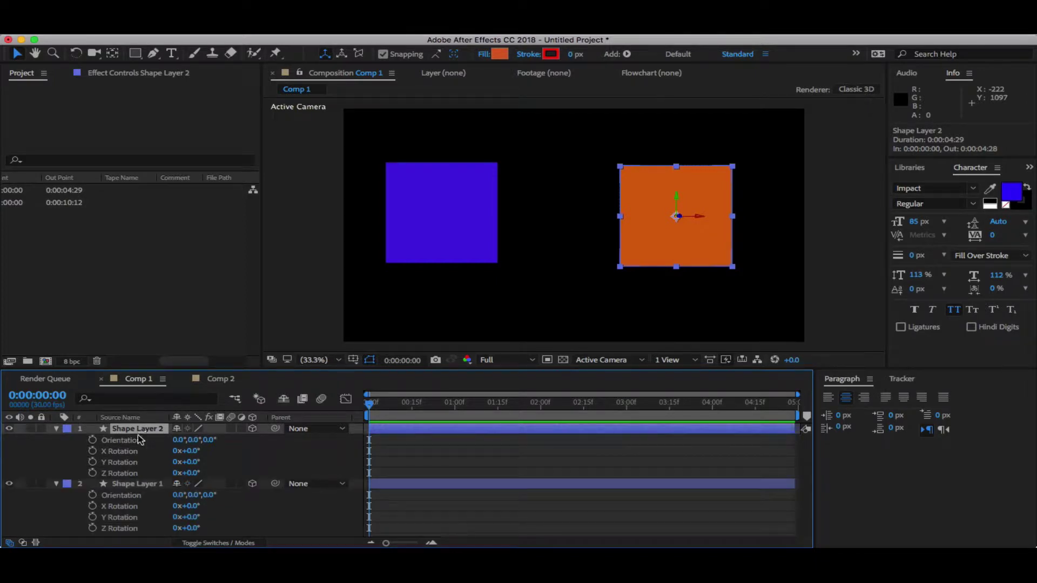
{"action": "left_click", "coordinate": [137, 440]}
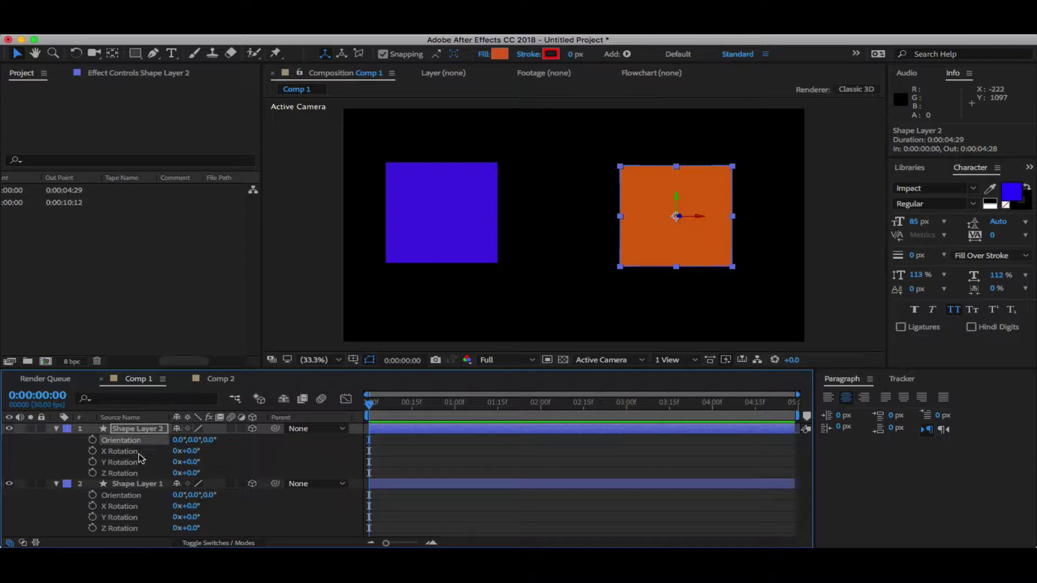
{"action": "left_click", "coordinate": [139, 462]}
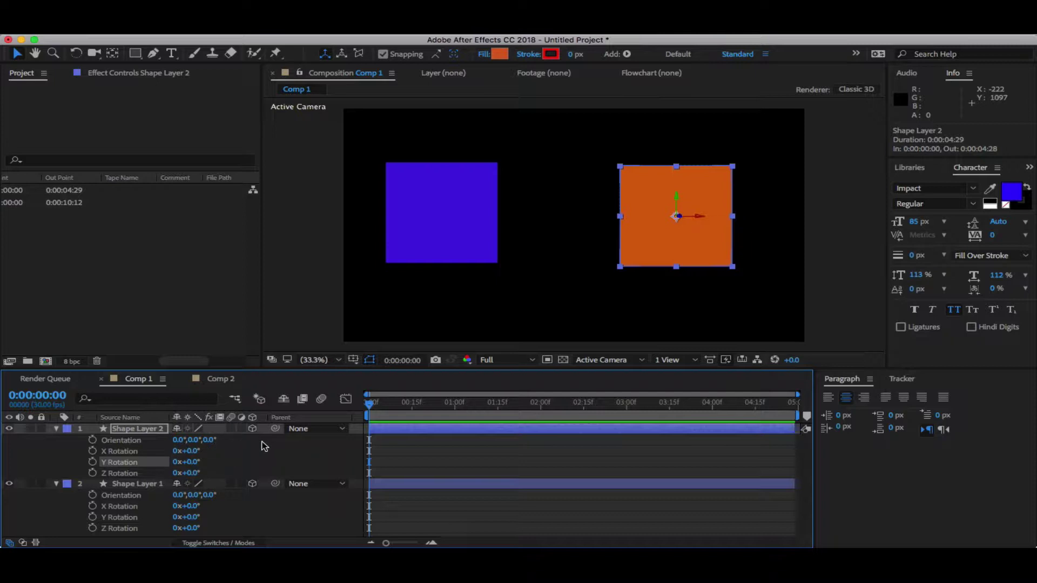
{"action": "mouse_move", "coordinate": [210, 440]}
{"action": "left_mouse_down"}
{"action": "mouse_move", "coordinate": [289, 454]}
{"action": "mouse_move", "coordinate": [195, 443]}
{"action": "mouse_move", "coordinate": [298, 444]}
{"action": "mouse_move", "coordinate": [200, 441]}
{"action": "mouse_move", "coordinate": [233, 445]}
{"action": "mouse_move", "coordinate": [211, 448]}
{"action": "left_mouse_up"}
{"action": "left_click", "coordinate": [211, 440]}
{"action": "type", "text": "0"}
{"action": "key", "text": "Return"}
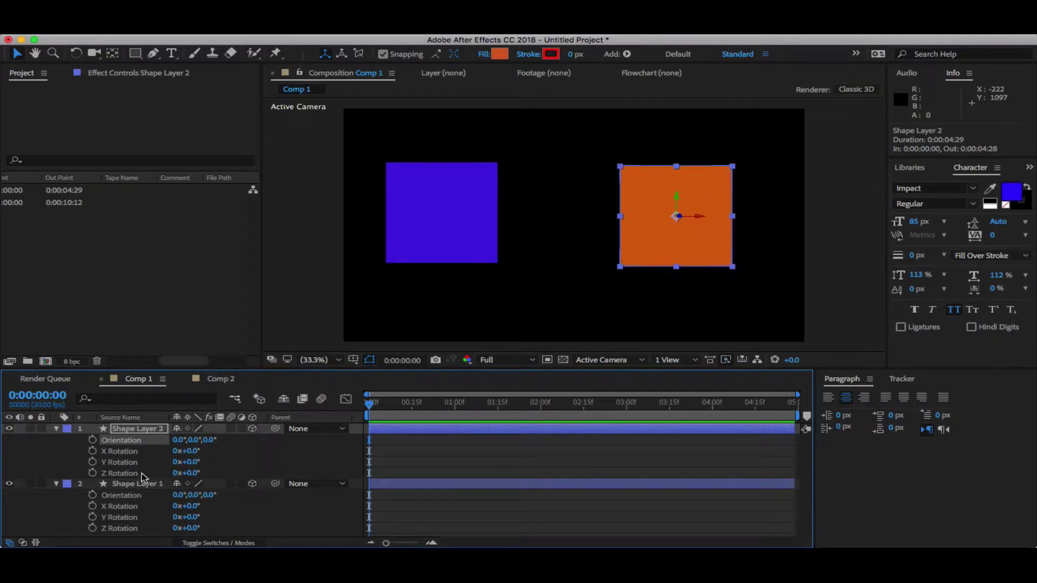
{"action": "left_click", "coordinate": [149, 473]}
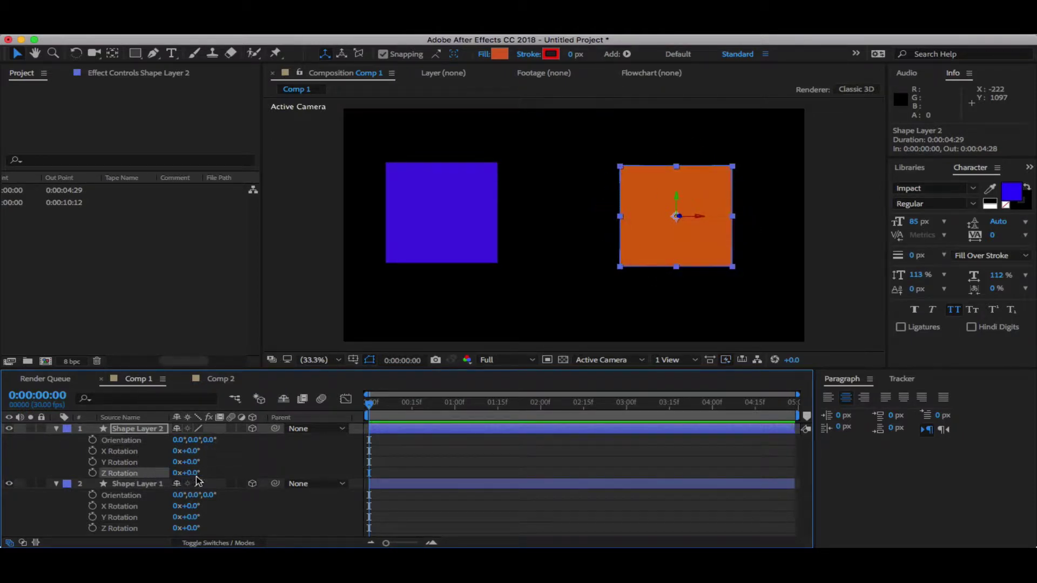
{"action": "left_click_drag", "start_coordinate": [194, 474], "coordinate": [220, 476]}
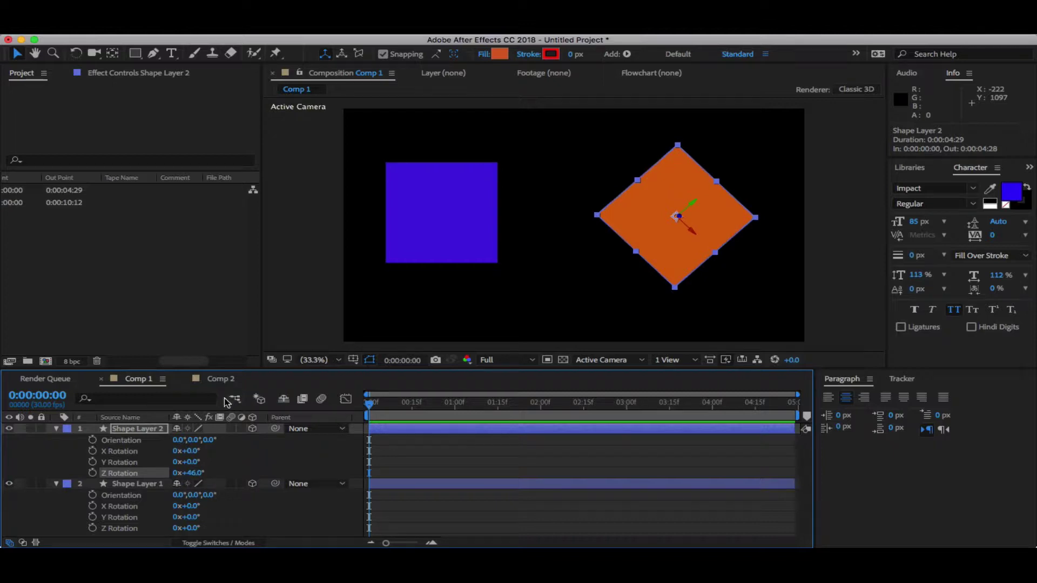
{"action": "left_click", "coordinate": [139, 441]}
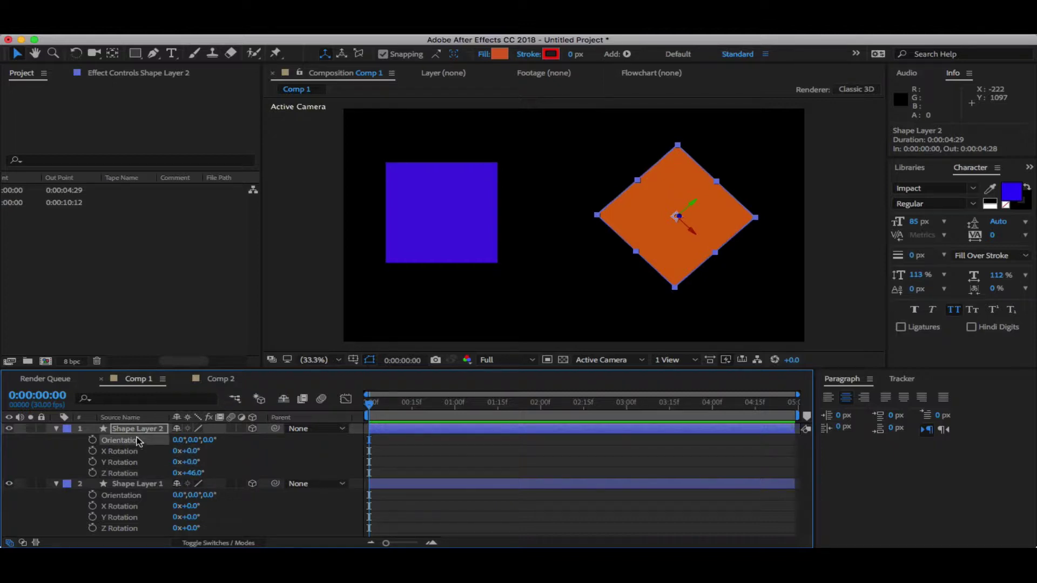
{"action": "left_click", "coordinate": [125, 474]}
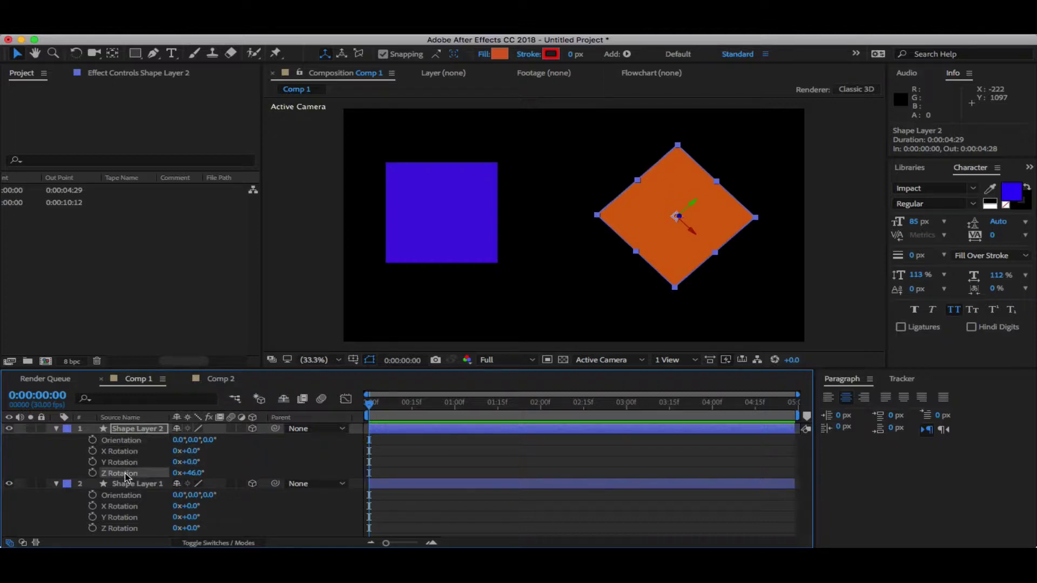
{"action": "left_click", "coordinate": [194, 473]}
{"action": "type", "text": "0"}
{"action": "key", "text": "Return"}
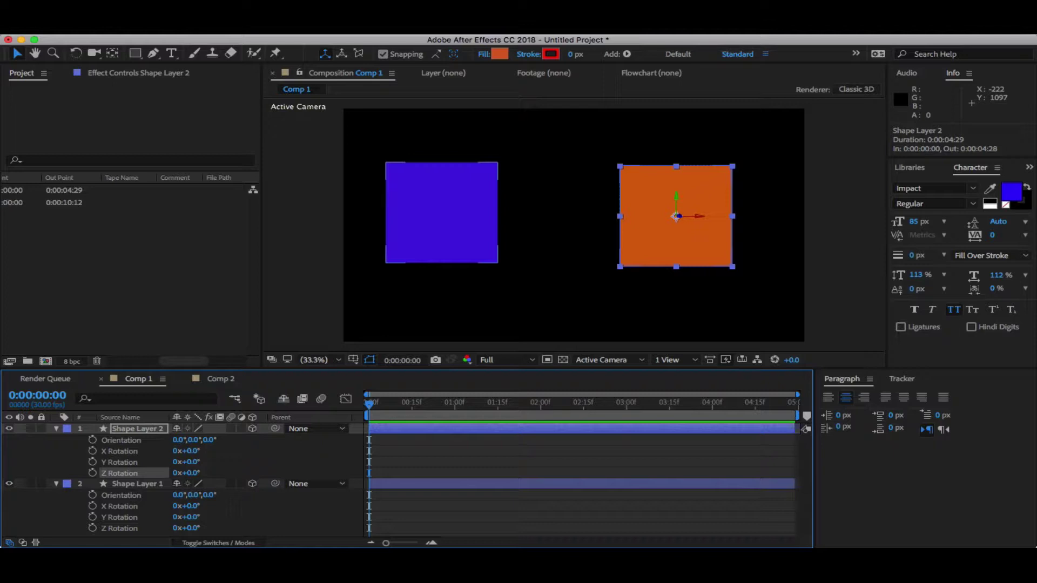
Add a 0°,0°,0° Orientation keyframe to Shape Layer 1 at 0:00, then go to 0:00:04:28.
{"action": "left_click", "coordinate": [123, 485]}
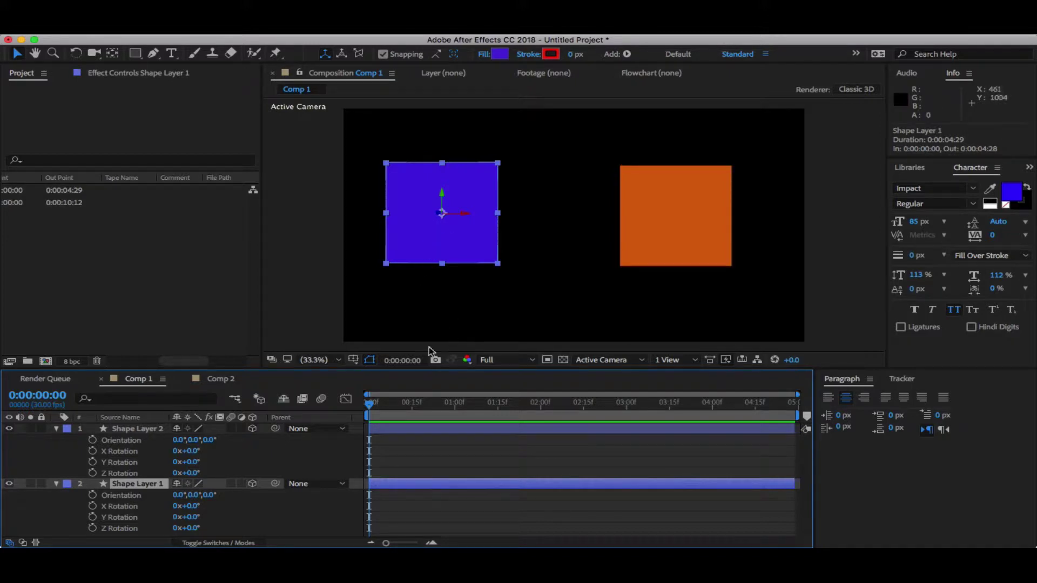
{"action": "left_click", "coordinate": [135, 497]}
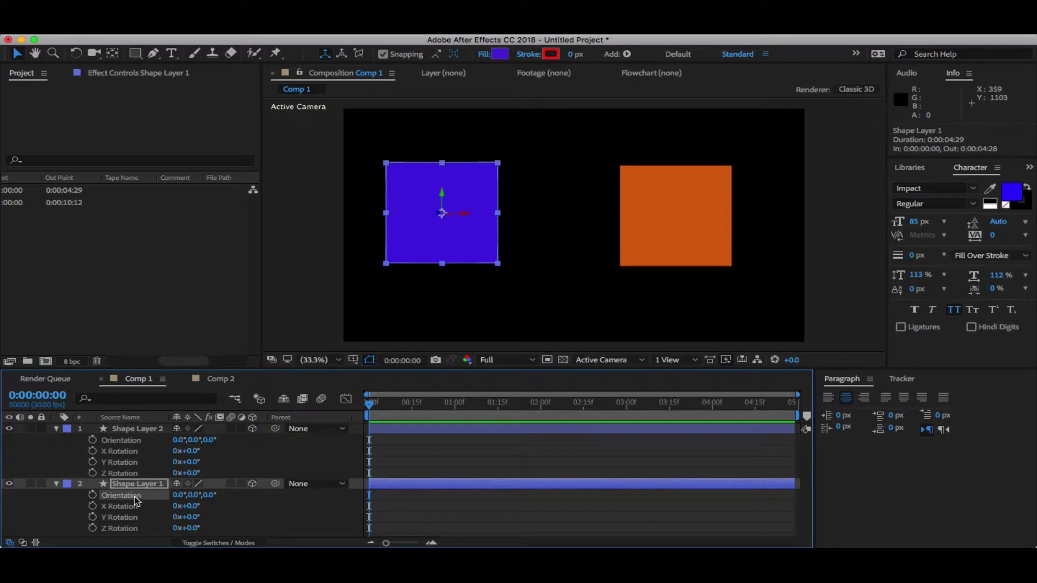
{"action": "left_click", "coordinate": [145, 432]}
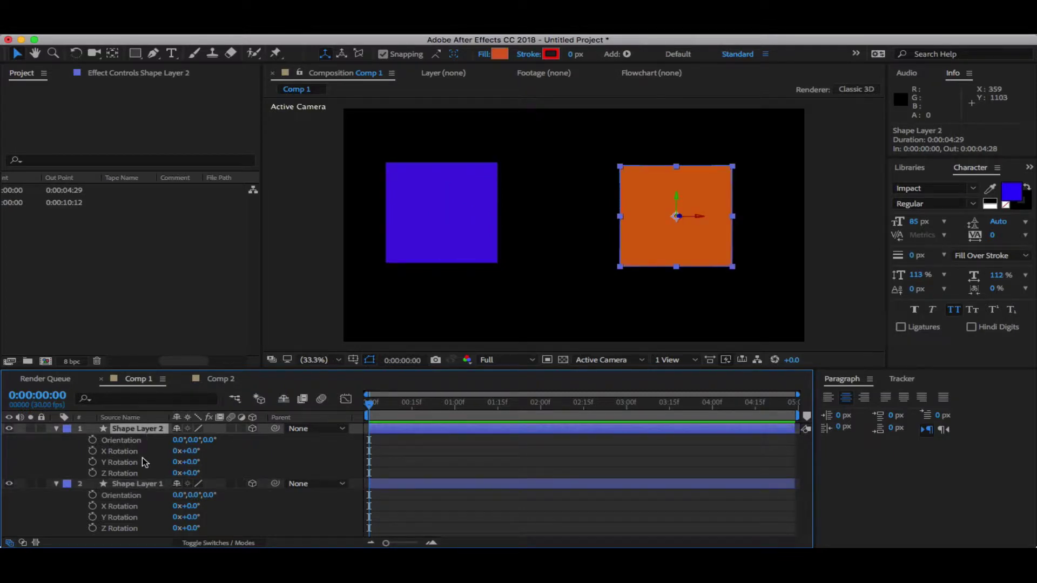
{"action": "left_click", "coordinate": [143, 484]}
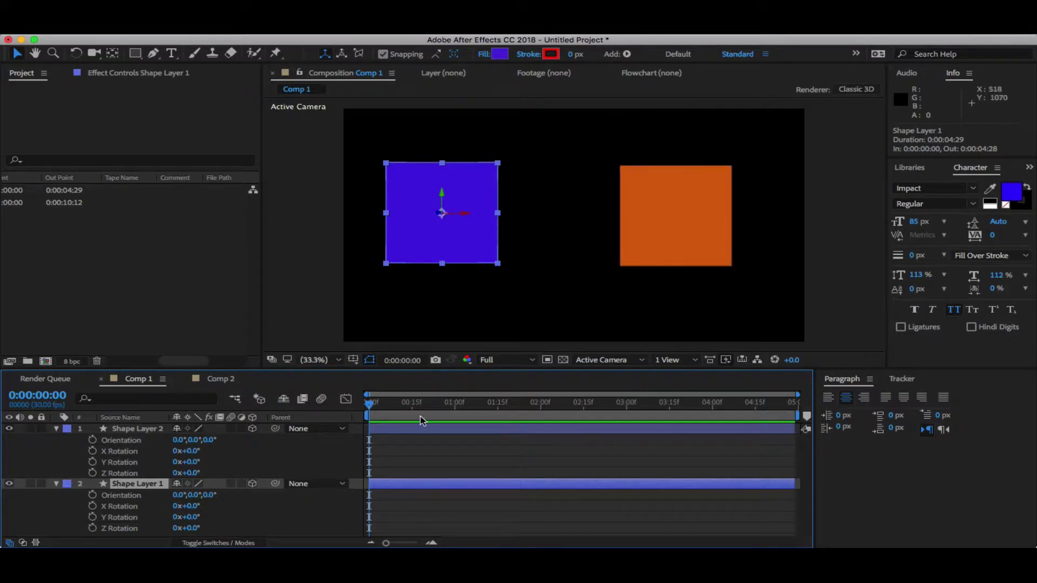
{"action": "left_click", "coordinate": [92, 495]}
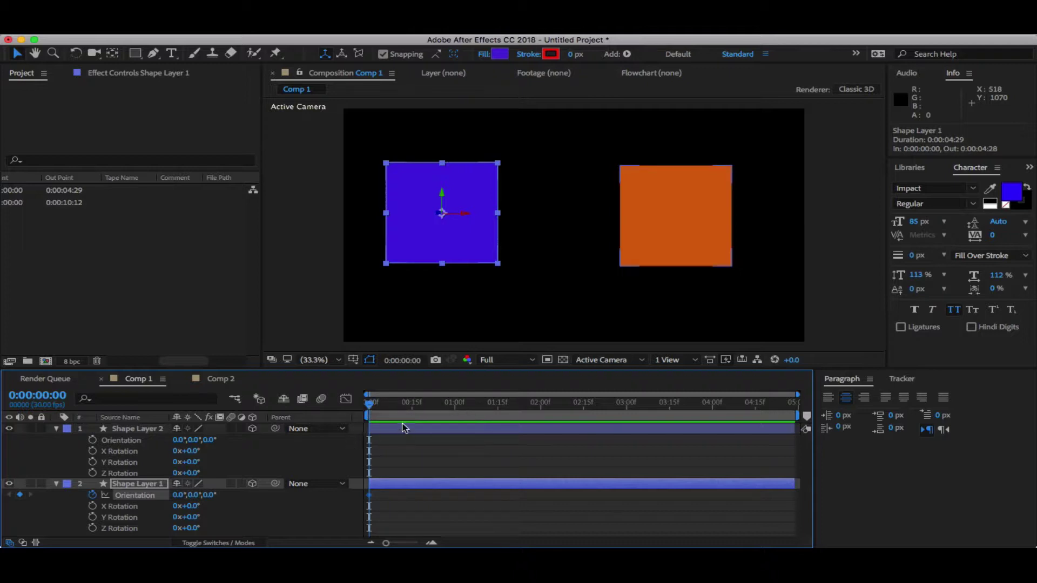
{"action": "left_click", "coordinate": [397, 405]}
{"action": "left_click_drag", "start_coordinate": [556, 415], "coordinate": [798, 414]}
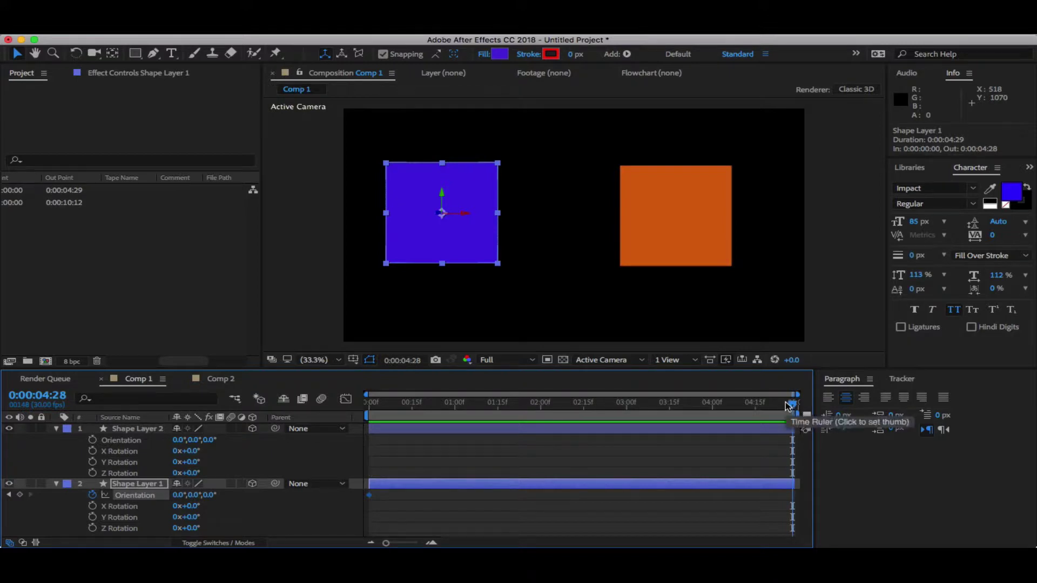
Set Shape Layer 1's Orientation Z to 280° at 0:00:04:28, then return to 0:00.
{"action": "left_click", "coordinate": [211, 497]}
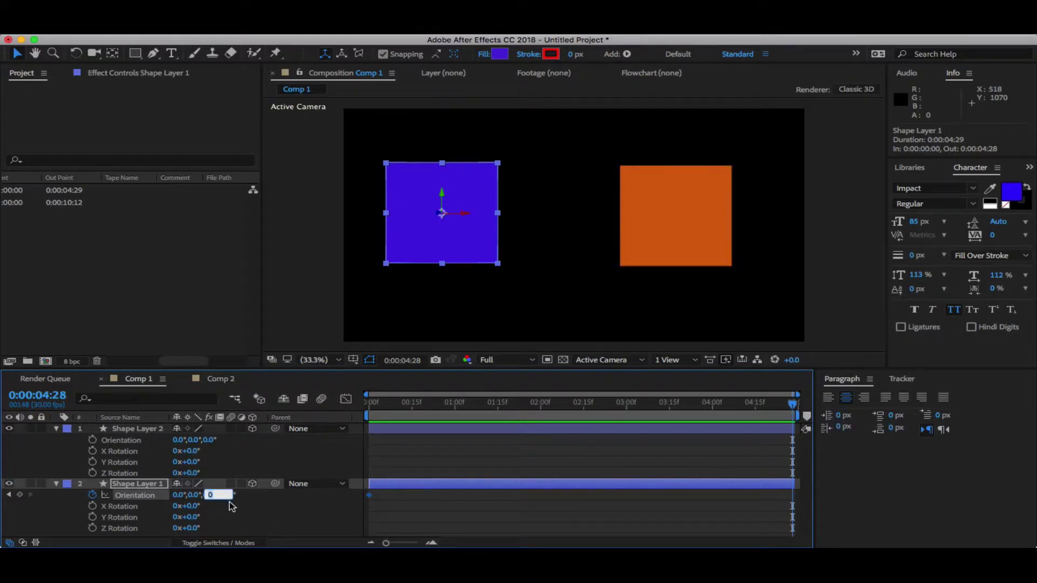
{"action": "type", "text": "280"}
{"action": "key", "text": "Return"}
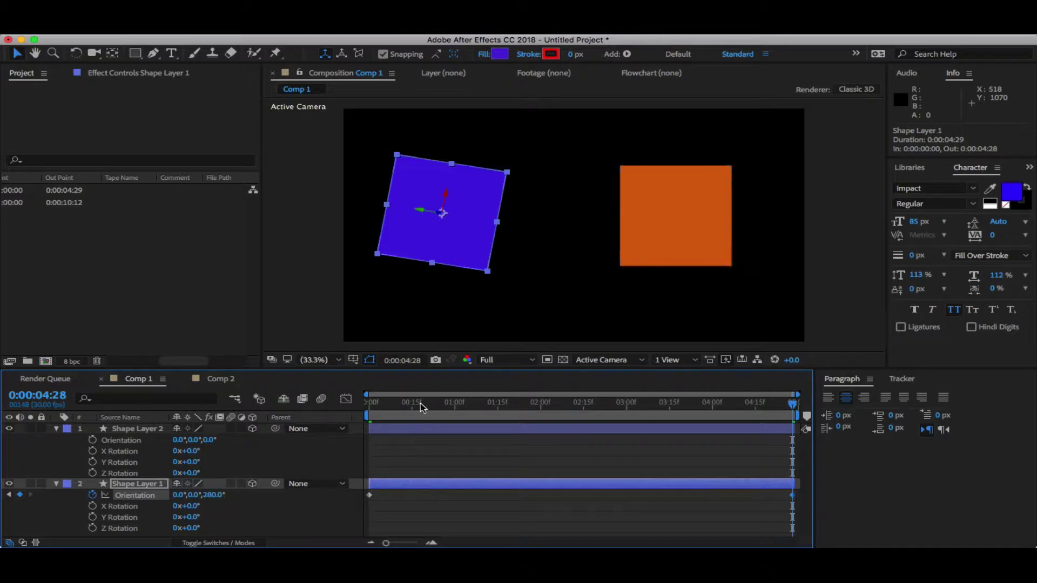
{"action": "left_click_drag", "start_coordinate": [420, 404], "coordinate": [364, 404]}
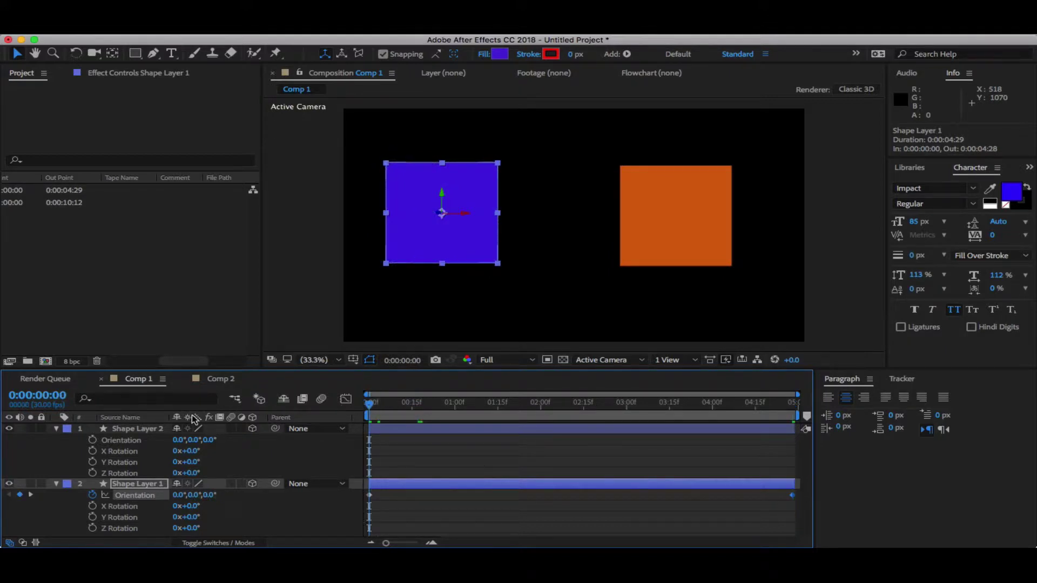
{"action": "left_click", "coordinate": [160, 429]}
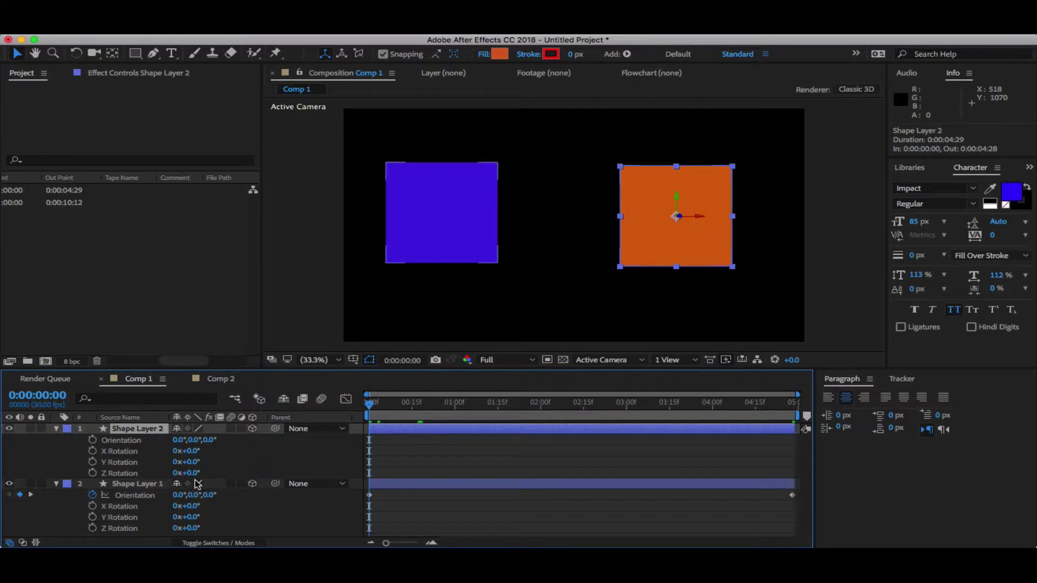
Keyframe Shape Layer 2's Z Rotation from 0° at the start to 280° at the end.
{"action": "left_click", "coordinate": [92, 474]}
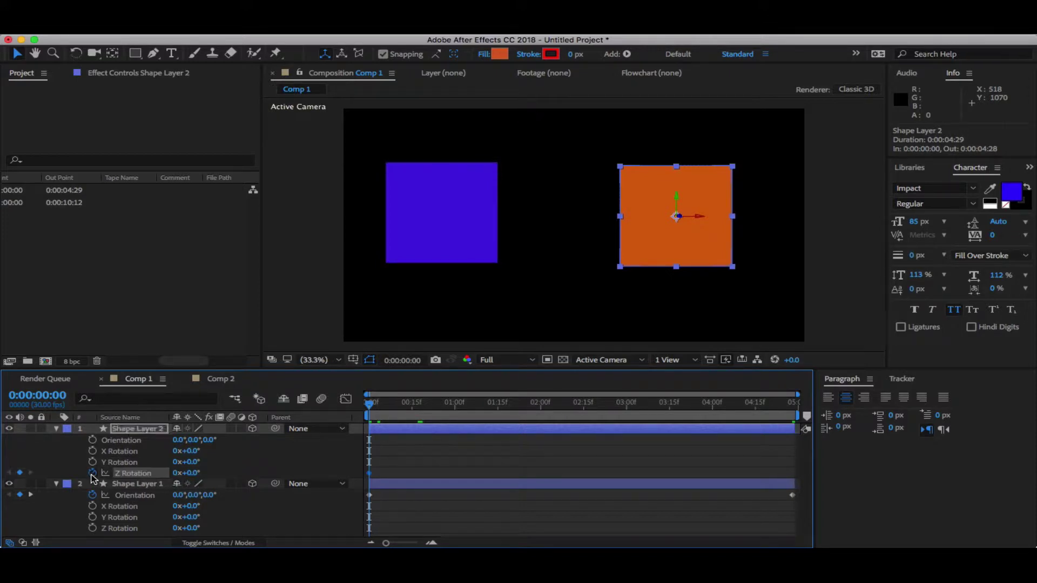
{"action": "left_click_drag", "start_coordinate": [387, 407], "coordinate": [813, 416]}
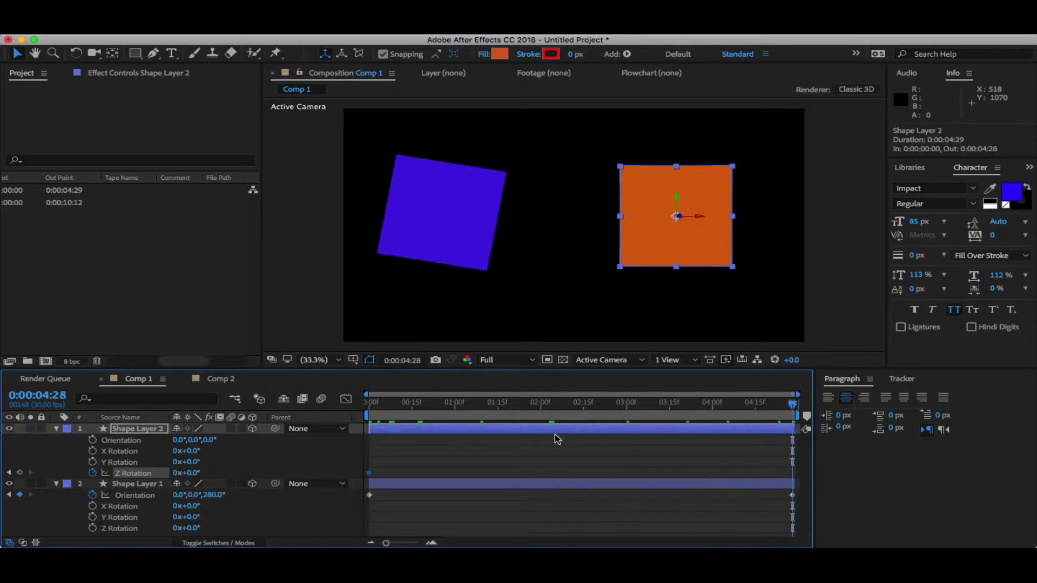
{"action": "left_click", "coordinate": [195, 473]}
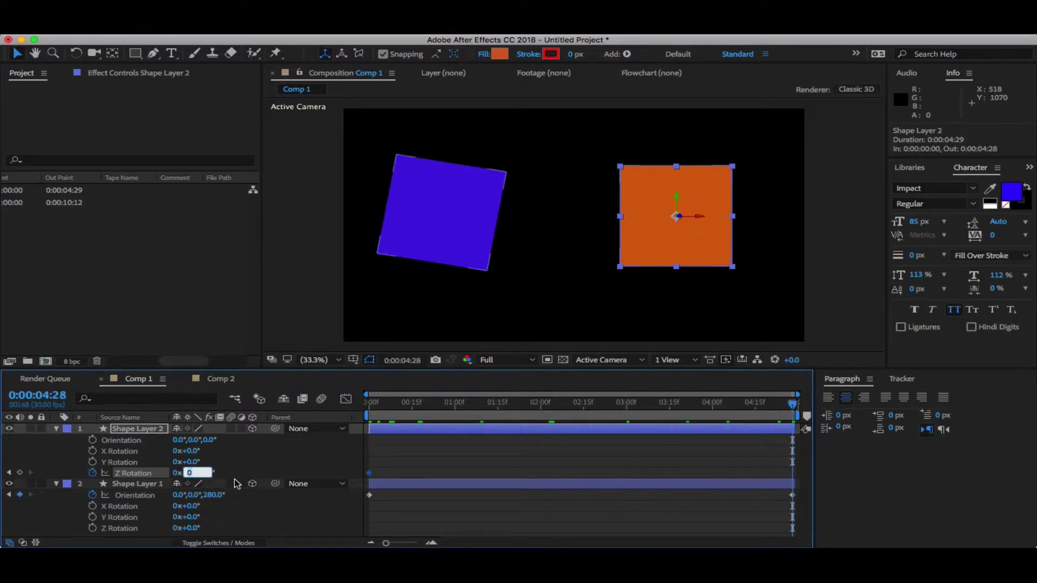
{"action": "type", "text": "280"}
{"action": "key", "text": "Return"}
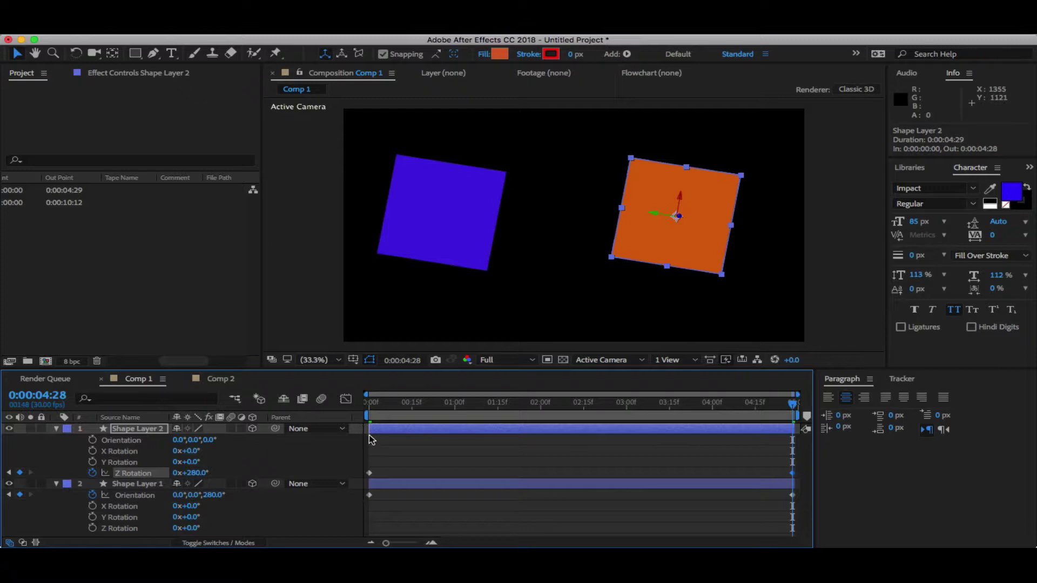
{"action": "left_click_drag", "start_coordinate": [704, 409], "coordinate": [264, 430]}
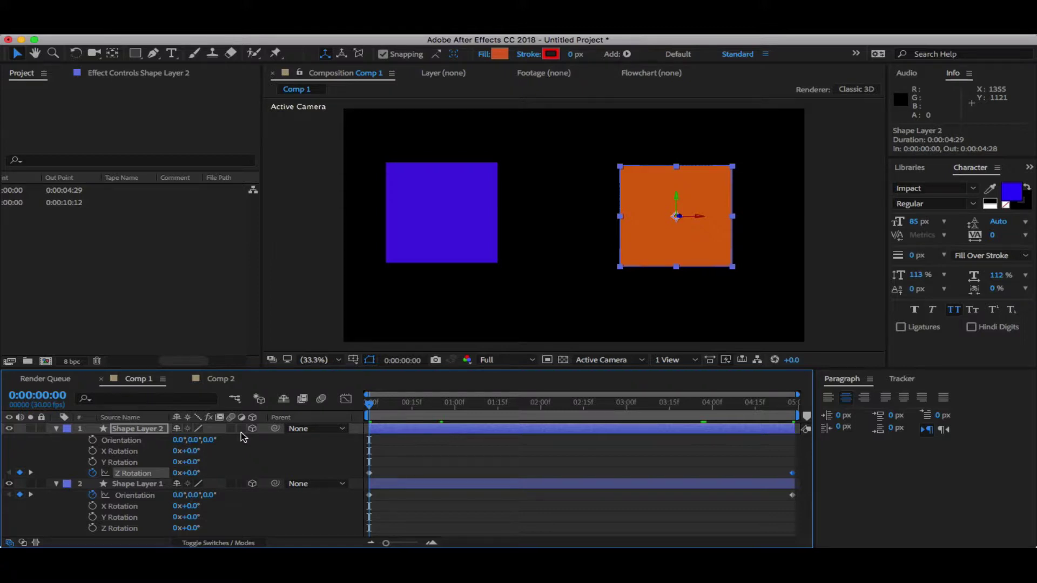
Deselect the orange square and start a RAM preview of Comp 1.
{"action": "left_click", "coordinate": [289, 331]}
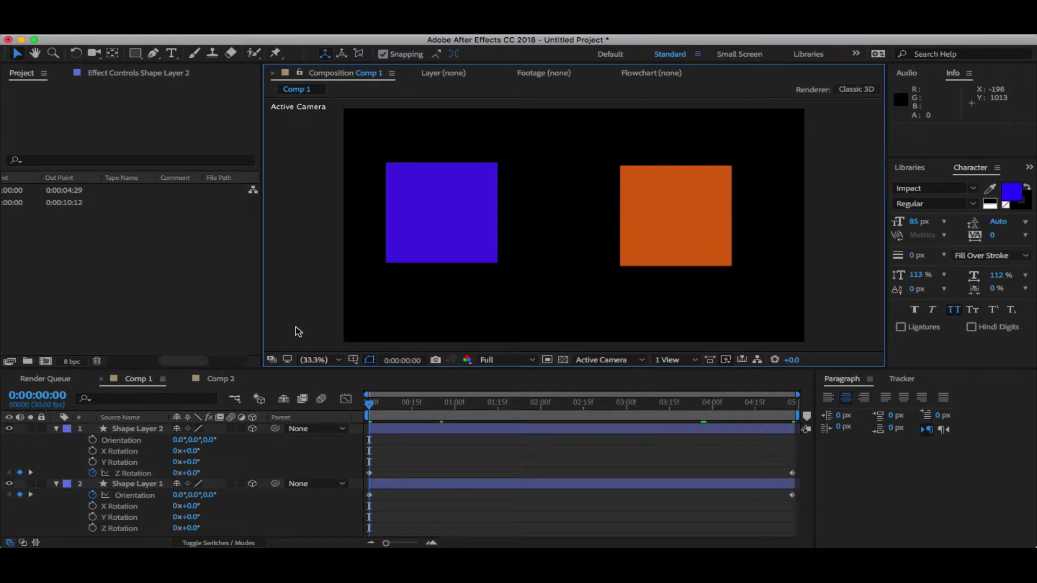
{"action": "key", "text": "space"}
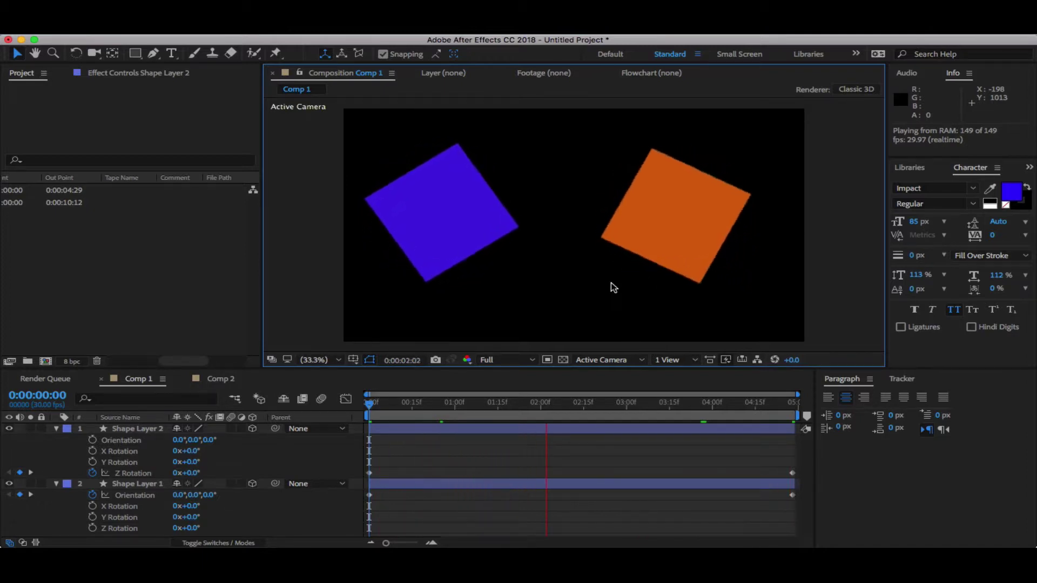
Stop the preview and set Shape Layer 1's final Orientation Z to 360°.
{"action": "key", "text": "space"}
{"action": "left_click_drag", "start_coordinate": [570, 402], "coordinate": [818, 416]}
{"action": "left_click", "coordinate": [216, 496]}
{"action": "type", "text": "360"}
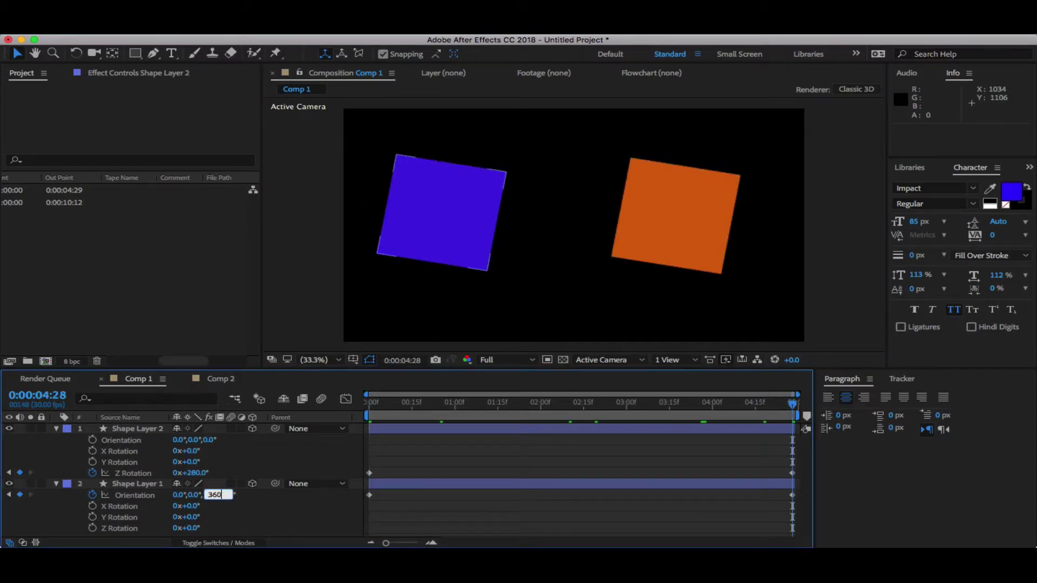
{"action": "key", "text": "Return"}
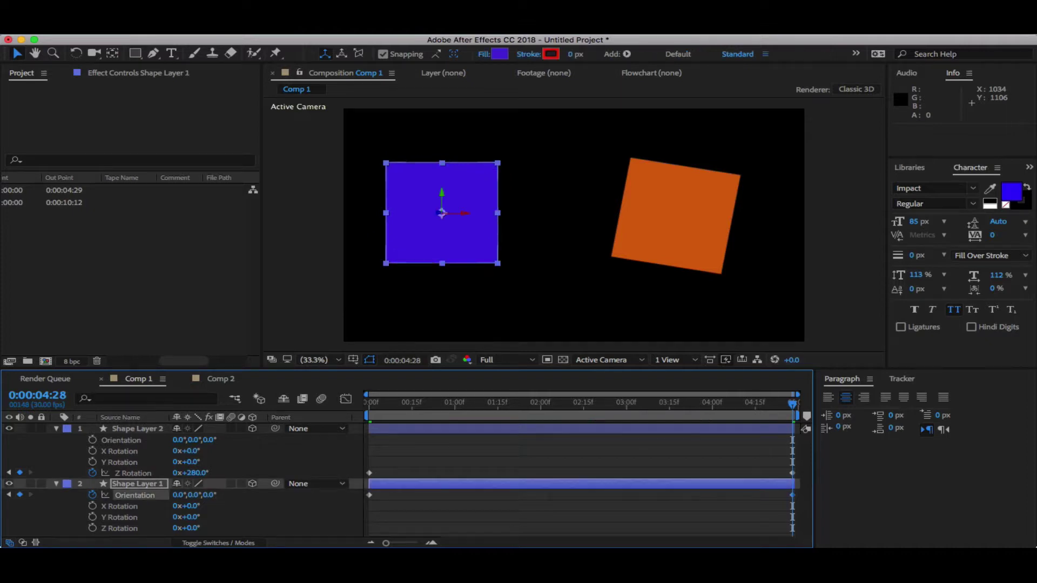
Set Shape Layer 2's final Z Rotation keyframe to 360°.
{"action": "mouse_move", "coordinate": [368, 495]}
{"action": "left_click", "coordinate": [204, 473]}
{"action": "type", "text": "360"}
{"action": "key", "text": "Return"}
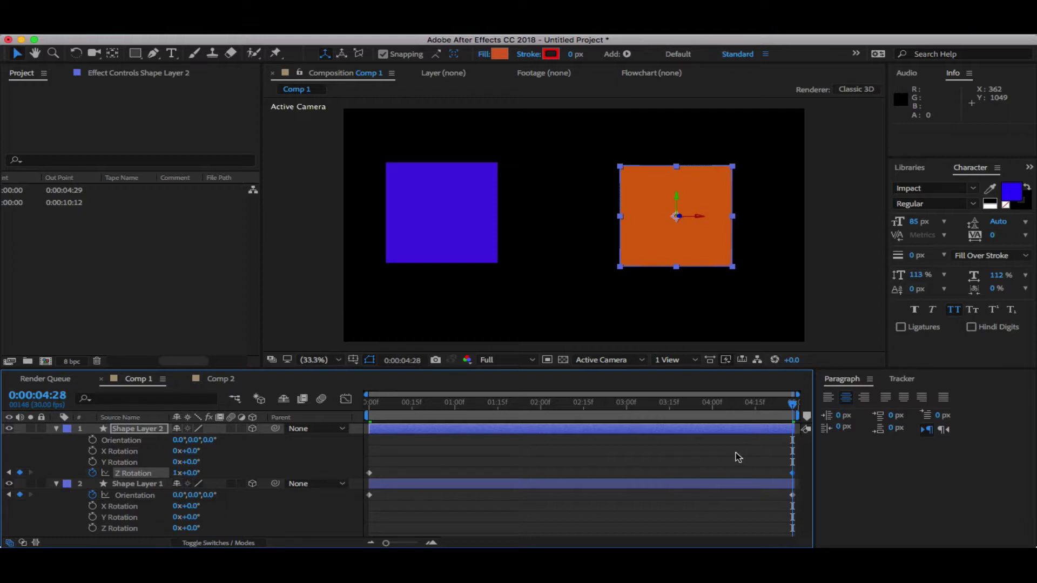
Scrub through the animation to compare both squares near the 3-second mark.
{"action": "left_click_drag", "start_coordinate": [594, 402], "coordinate": [367, 404]}
{"action": "key", "text": "space"}
{"action": "left_click_drag", "start_coordinate": [500, 393], "coordinate": [704, 391]}
{"action": "left_click", "coordinate": [136, 482]}
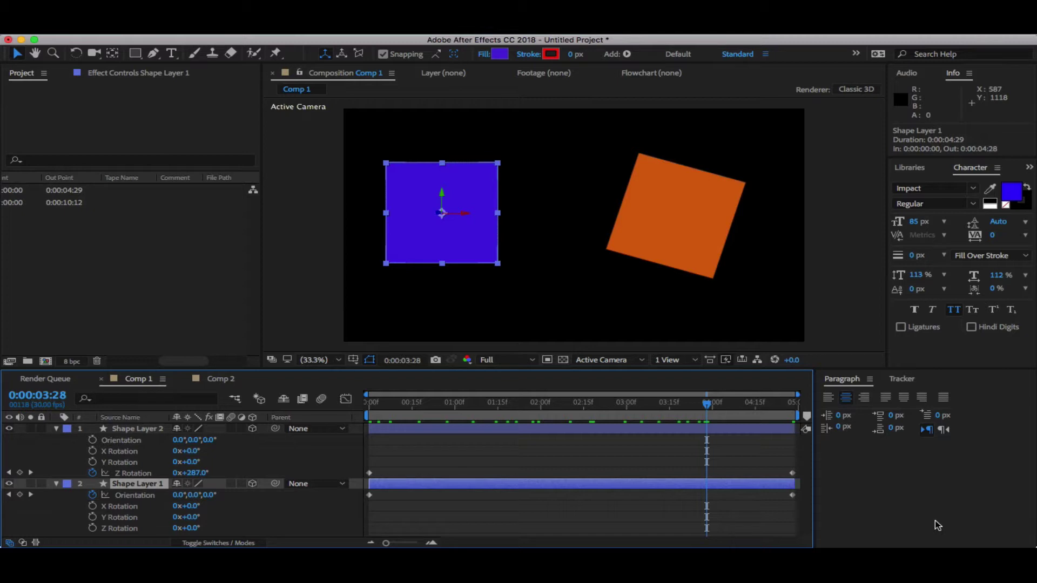
Switch to Comp 2, show source names, and select the V layer's Orientation property.
{"action": "left_click", "coordinate": [219, 379]}
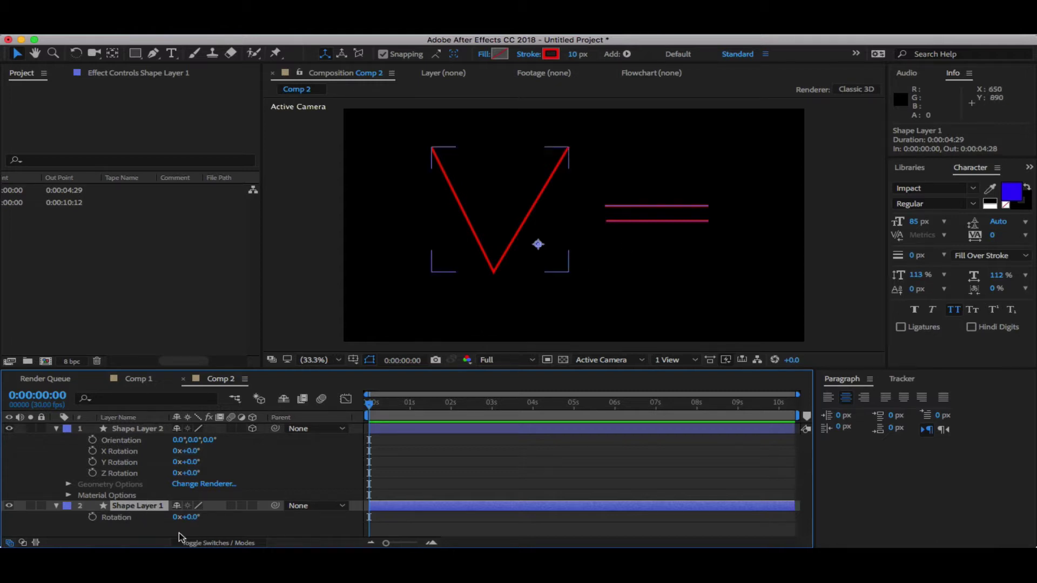
{"action": "left_click", "coordinate": [145, 418]}
{"action": "left_click", "coordinate": [144, 429]}
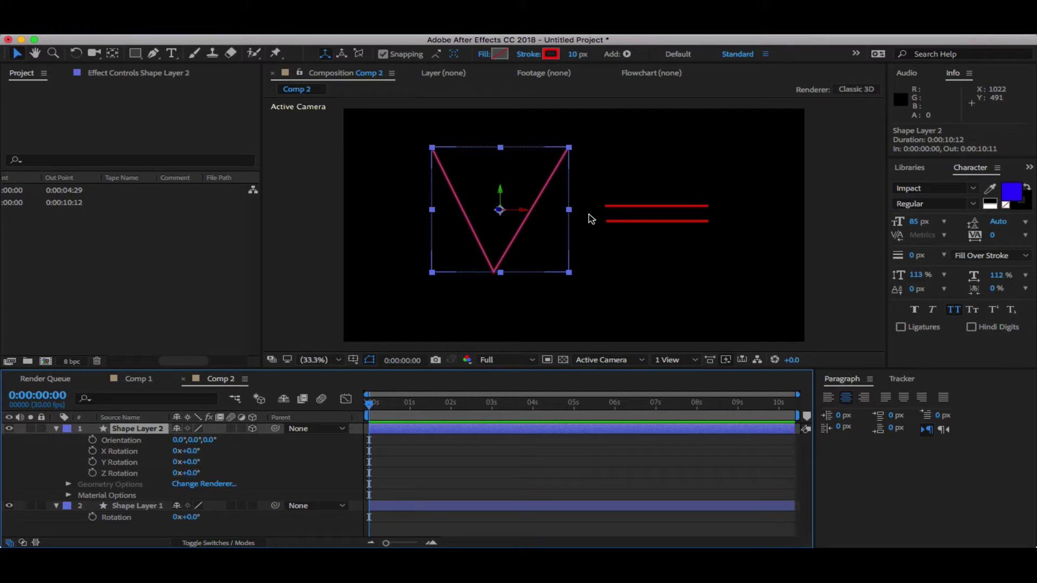
{"action": "left_click", "coordinate": [133, 442]}
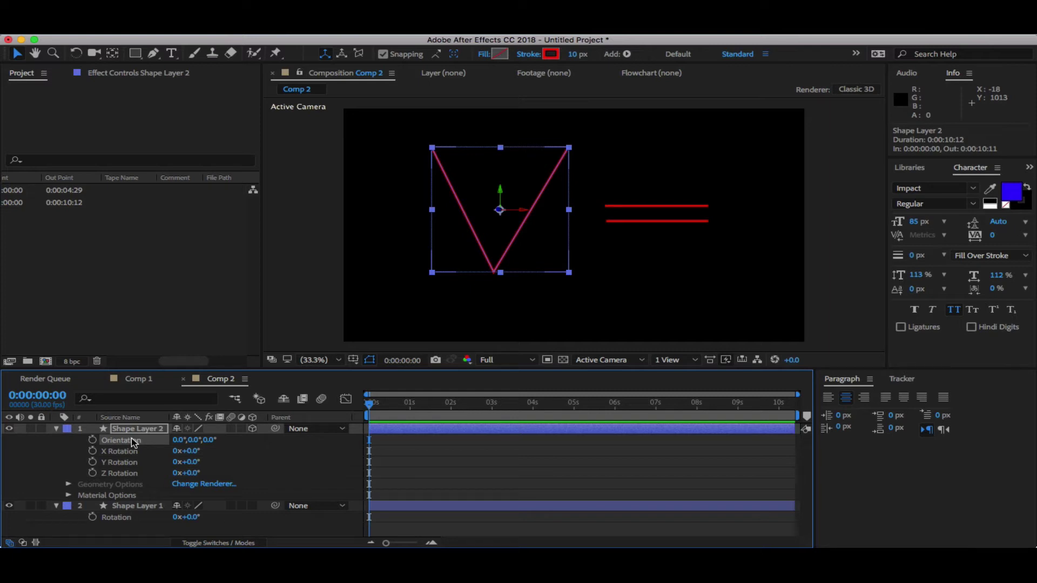
Enter 270° for Shape Layer 2's Orientation Z, then deselect the V layer.
{"action": "left_click_drag", "start_coordinate": [212, 441], "coordinate": [162, 455]}
{"action": "left_click", "coordinate": [221, 442]}
{"action": "type", "text": "270"}
{"action": "key", "text": "Return"}
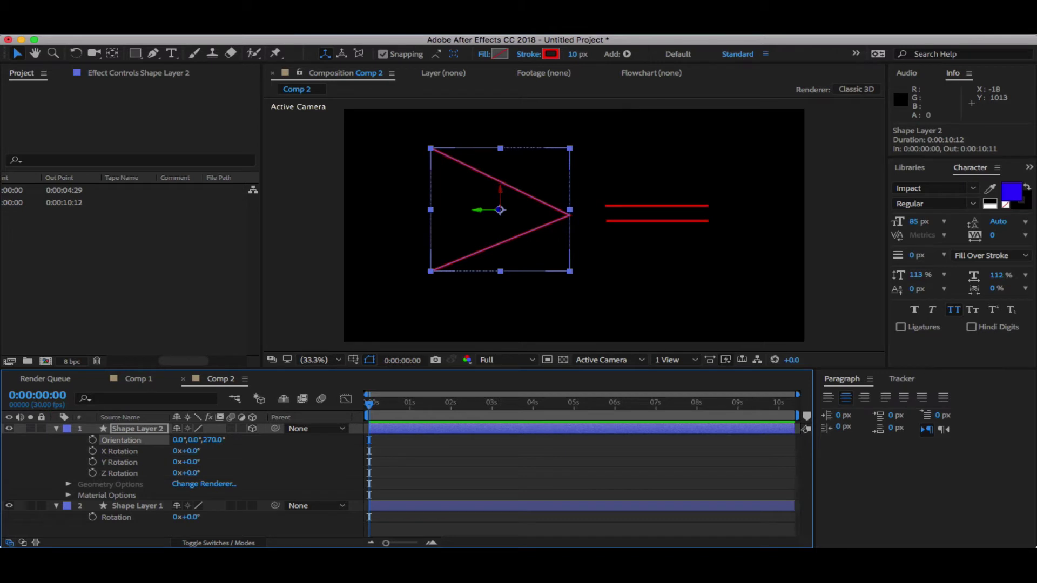
{"action": "left_click", "coordinate": [287, 448]}
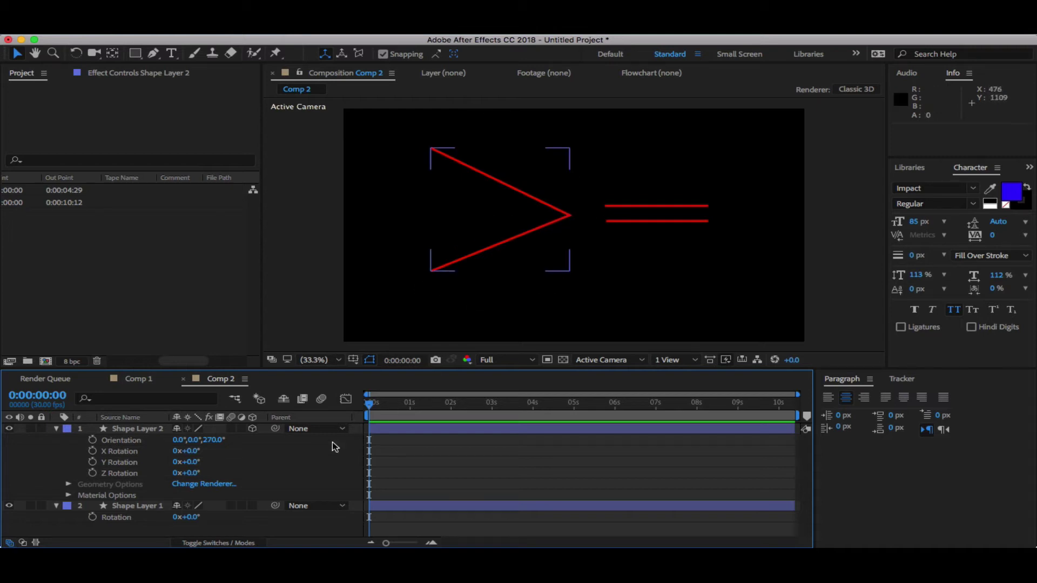
Keyframe Z Rotation from 0° at 0:00 to 1 revolution at 0:00:10:11, then return to the start.
{"action": "left_click", "coordinate": [91, 473]}
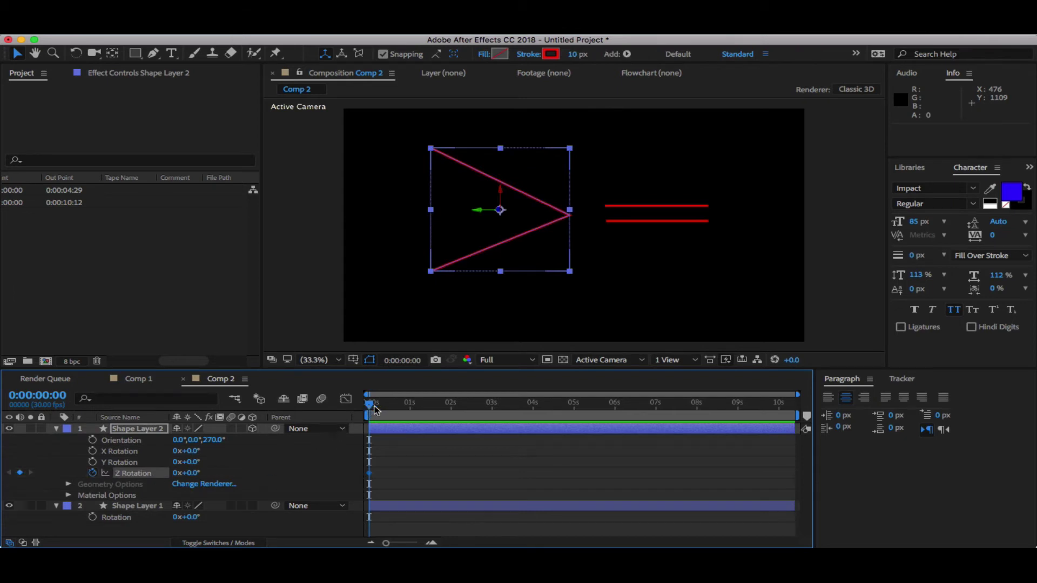
{"action": "left_click_drag", "start_coordinate": [377, 404], "coordinate": [590, 409]}
{"action": "left_click_drag", "start_coordinate": [682, 413], "coordinate": [794, 406]}
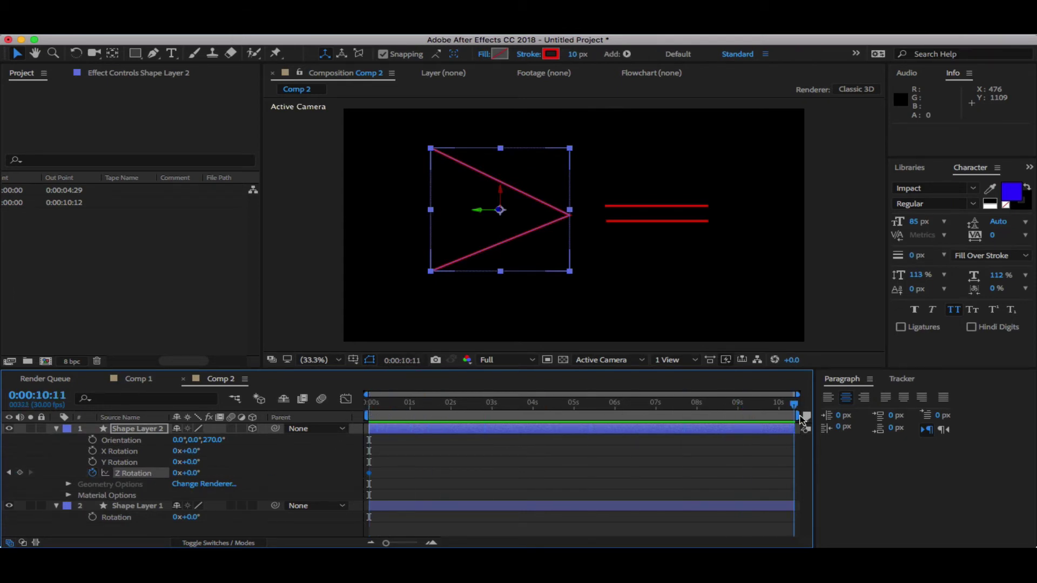
{"action": "left_click", "coordinate": [193, 473]}
{"action": "left_click", "coordinate": [176, 473]}
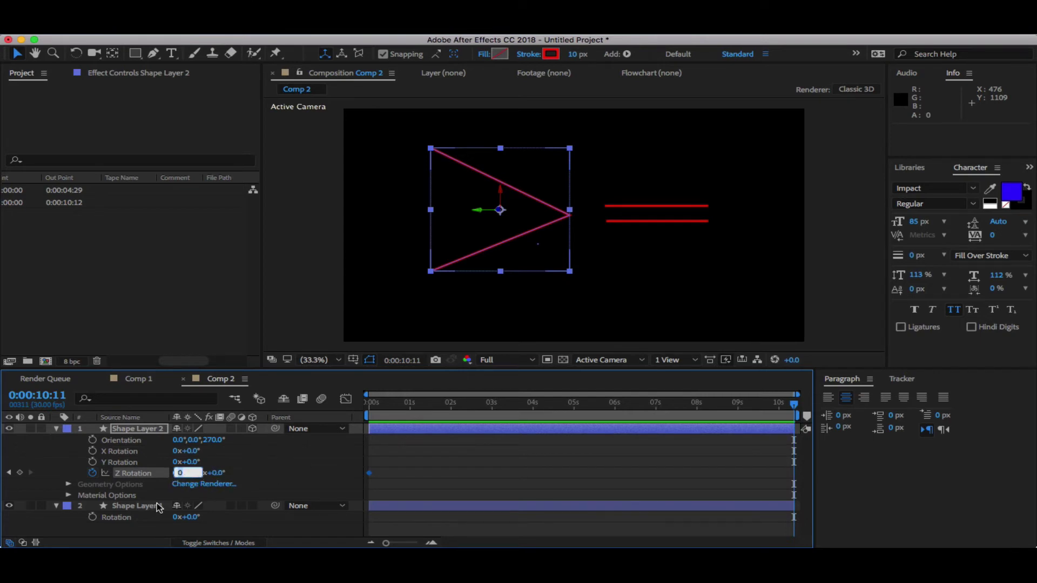
{"action": "type", "text": "1"}
{"action": "key", "text": "Return"}
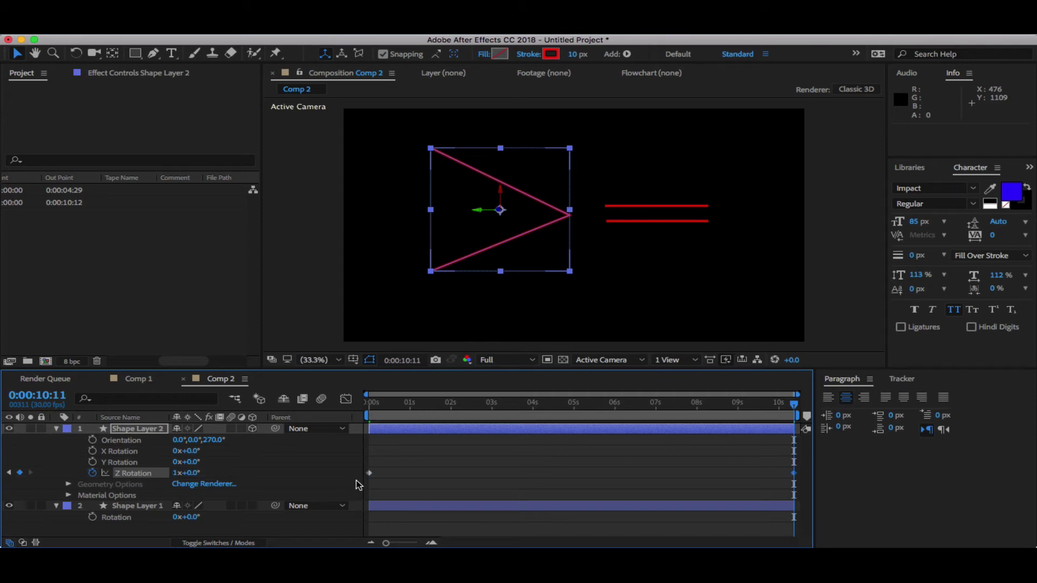
{"action": "left_click_drag", "start_coordinate": [387, 406], "coordinate": [369, 405]}
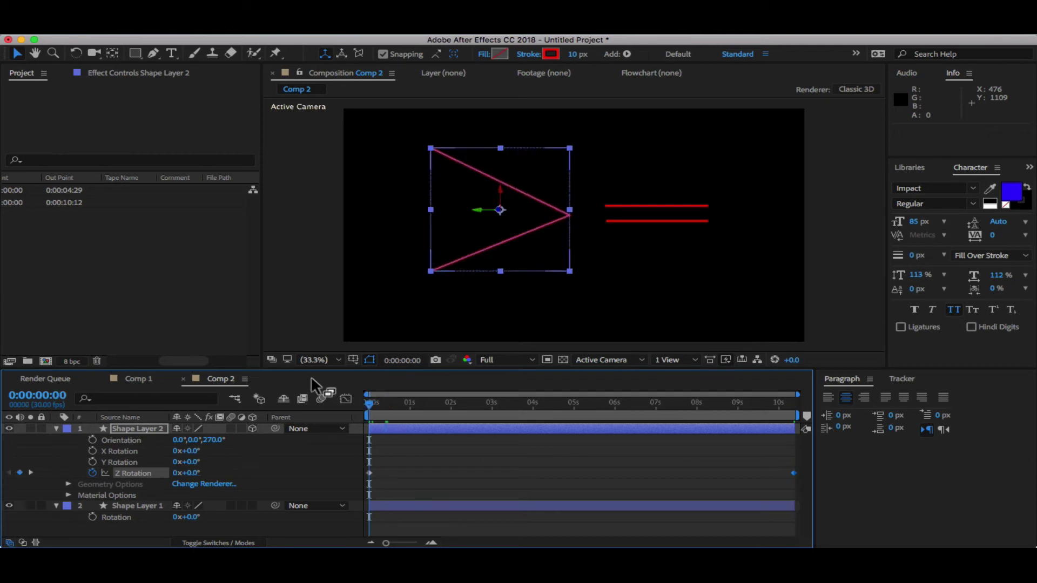
{"action": "left_click", "coordinate": [312, 330]}
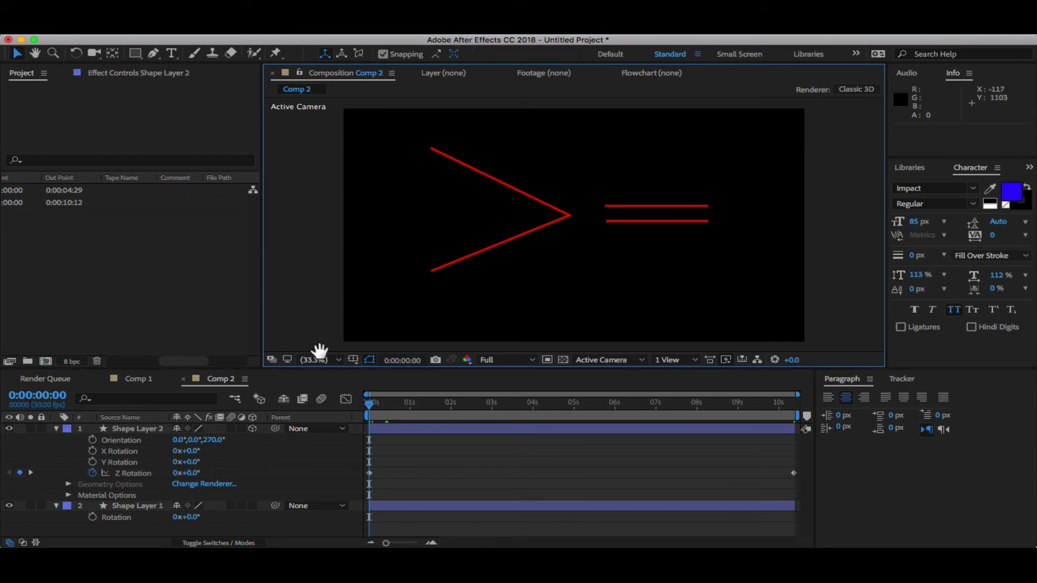
{"action": "key", "text": "space"}
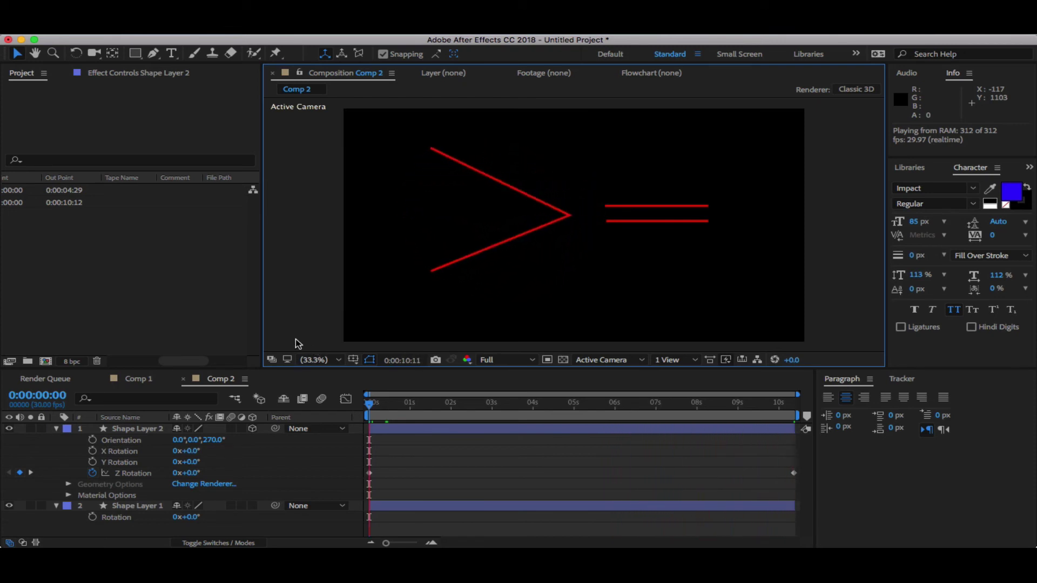
{"action": "key", "text": "space"}
{"action": "left_click", "coordinate": [394, 416]}
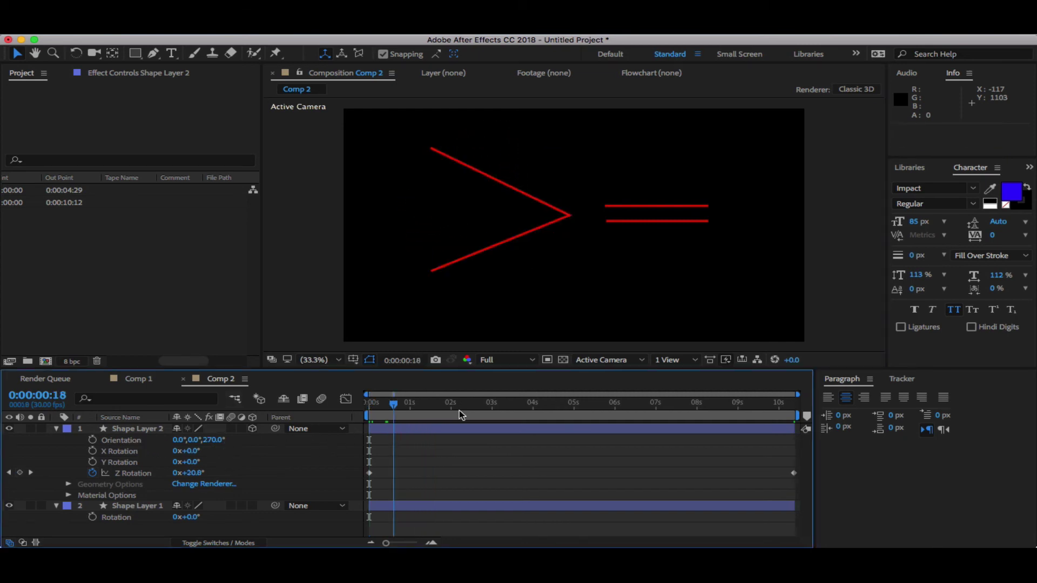
{"action": "left_click_drag", "start_coordinate": [460, 415], "coordinate": [810, 473]}
{"action": "left_click", "coordinate": [128, 441]}
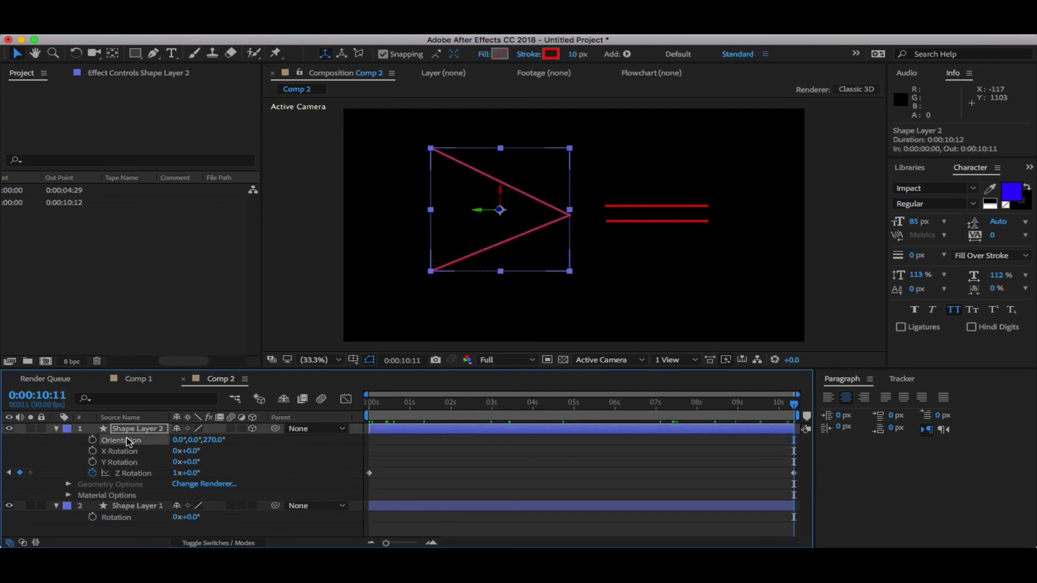